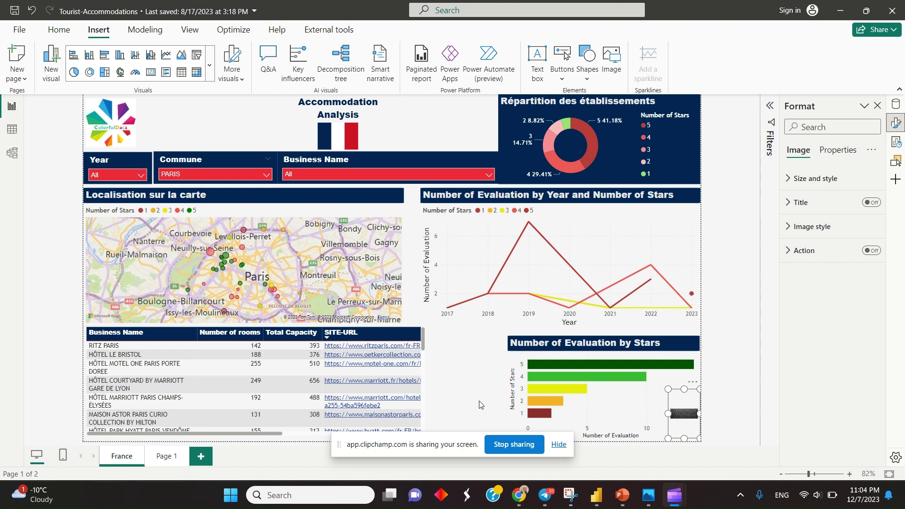
click(134, 463)
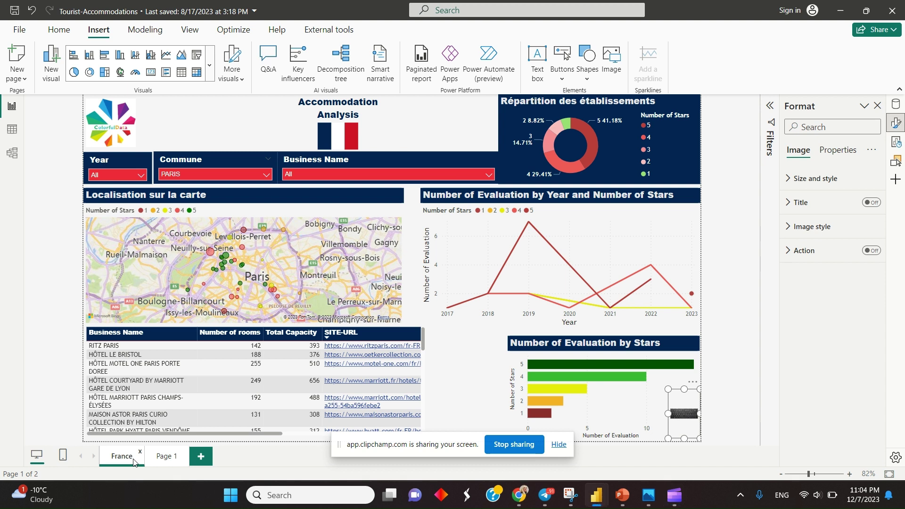
double_click(134, 460)
click(134, 460)
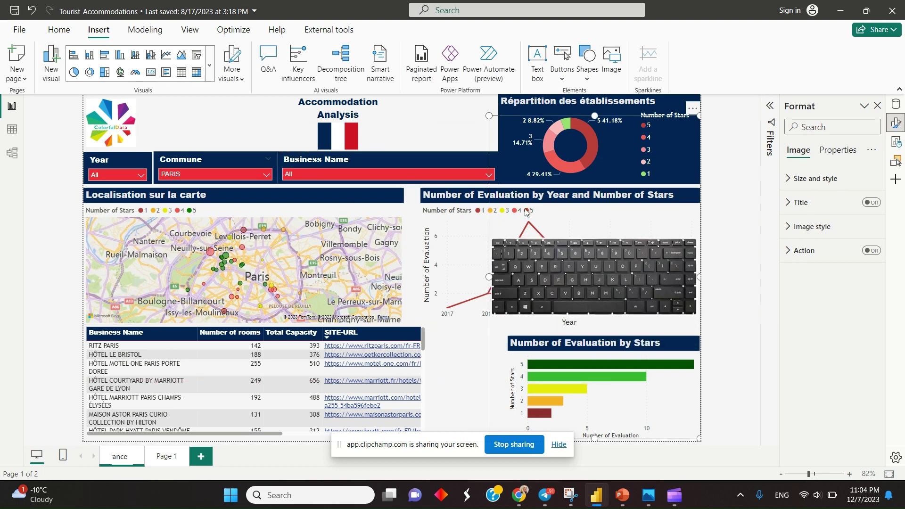
Stretch the keyboard image across the width of the report page, and remove it from the page
drag(488, 275, 85, 277)
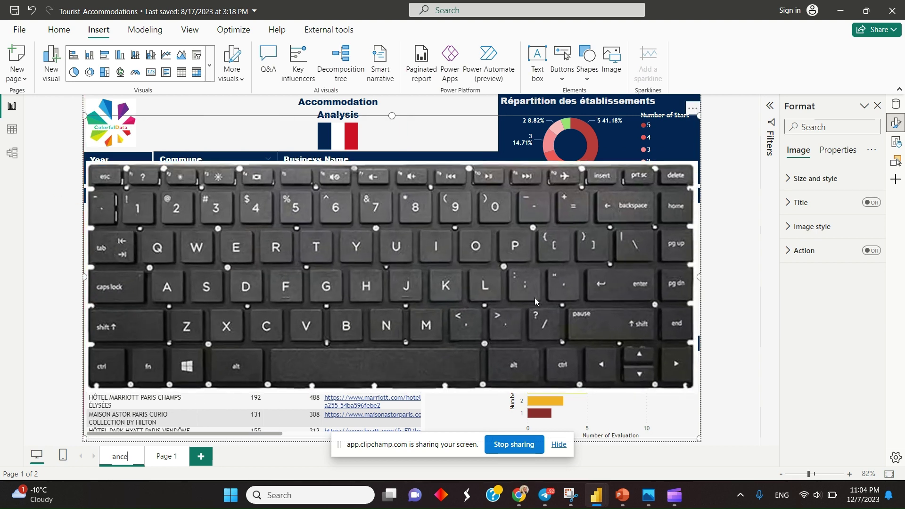
click(692, 108)
click(707, 122)
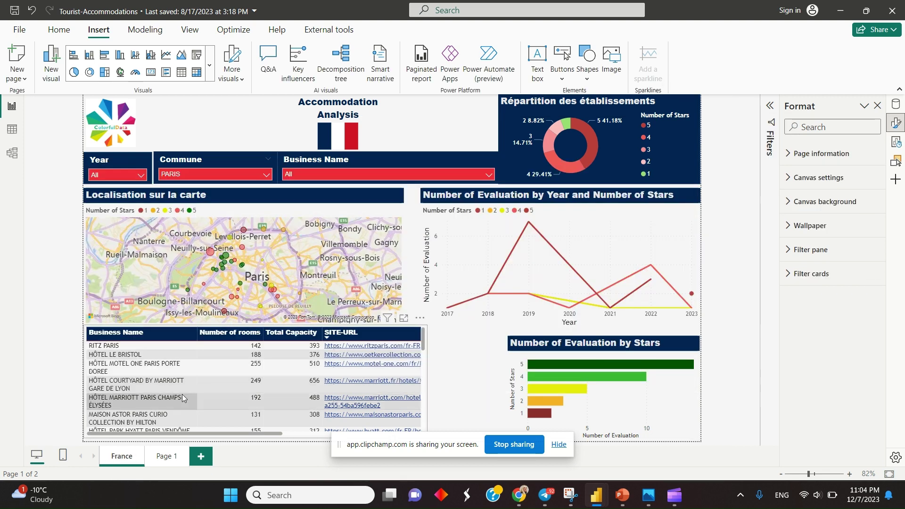
Append a sparkles emoji and a glowing star emoji, found by searching for star, to the France page's name
double_click(133, 461)
click(133, 460)
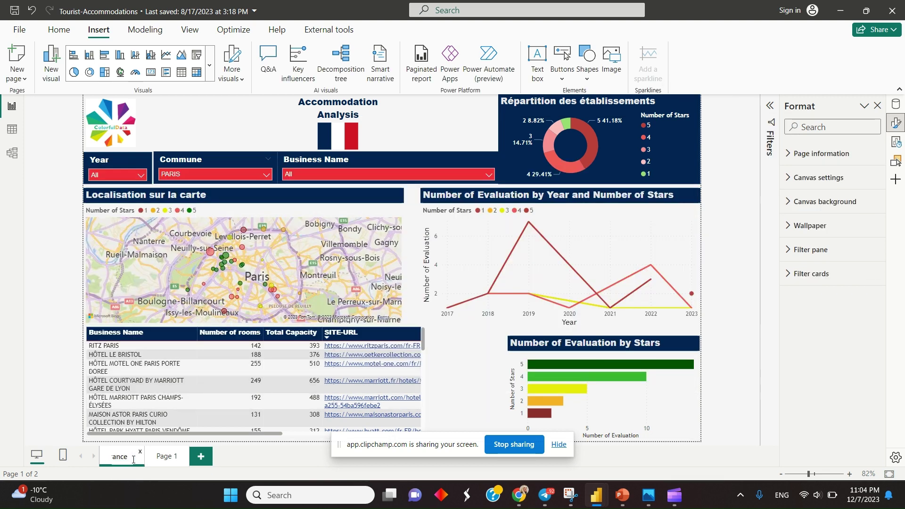
key(super+period)
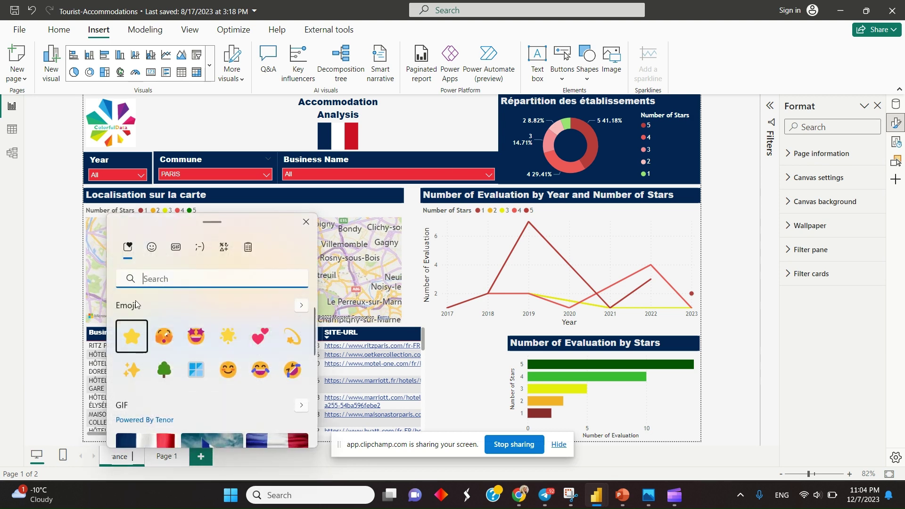
text(star)
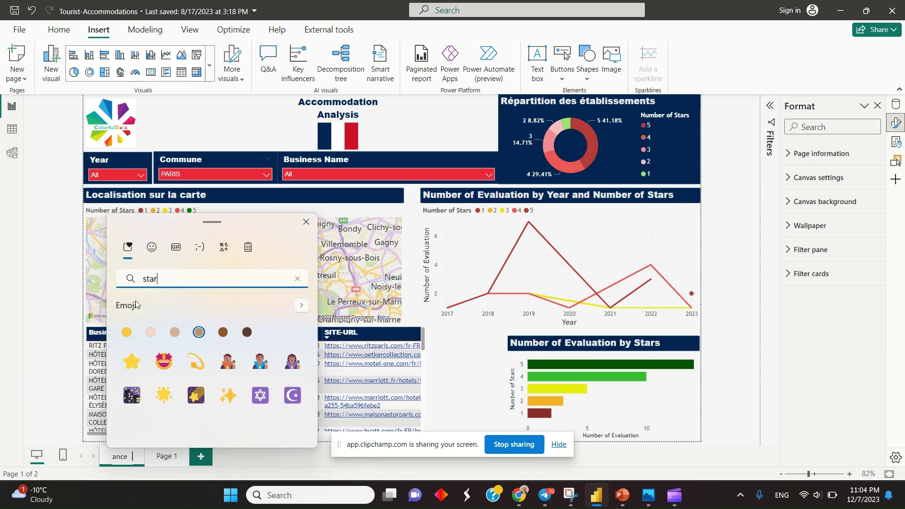
click(233, 399)
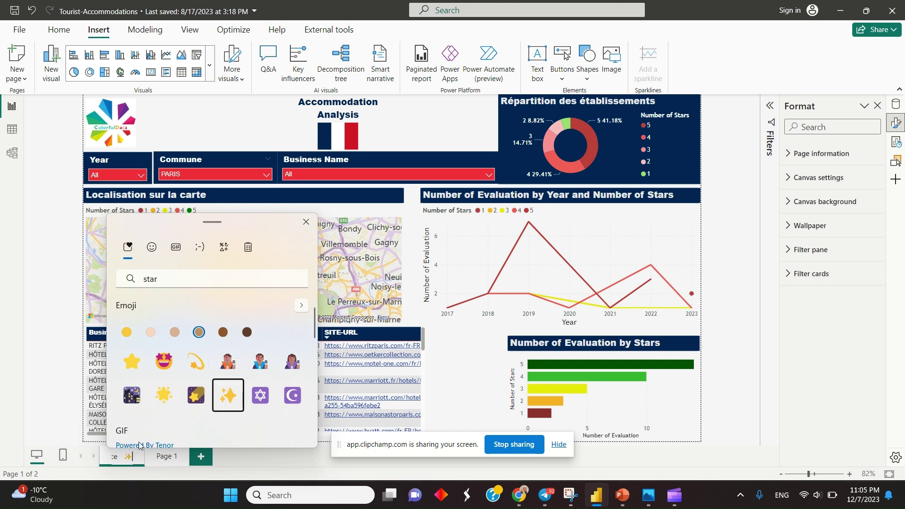
click(172, 399)
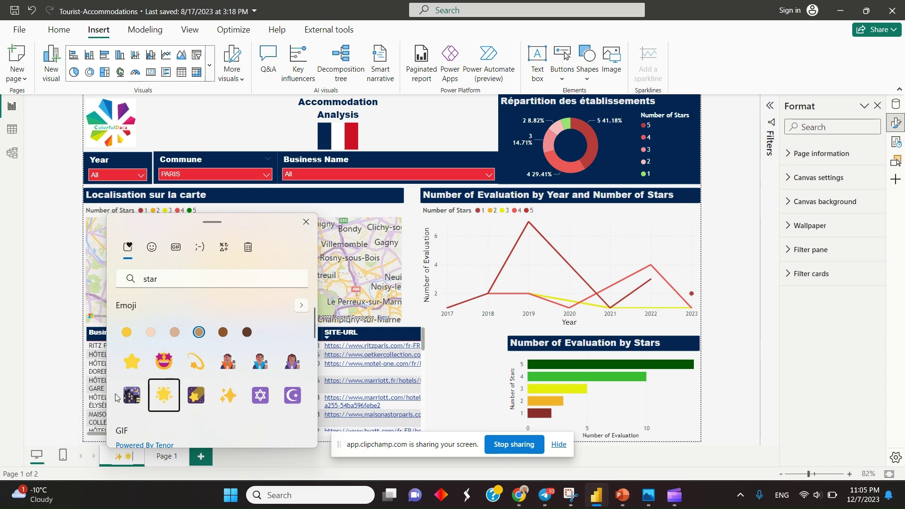
click(308, 222)
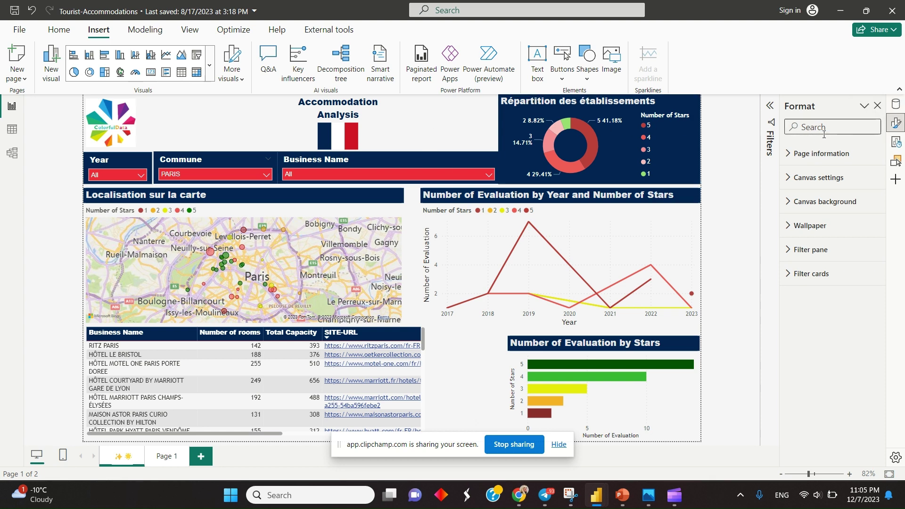
Create a new measure in the Emoji table and name it Star
click(896, 104)
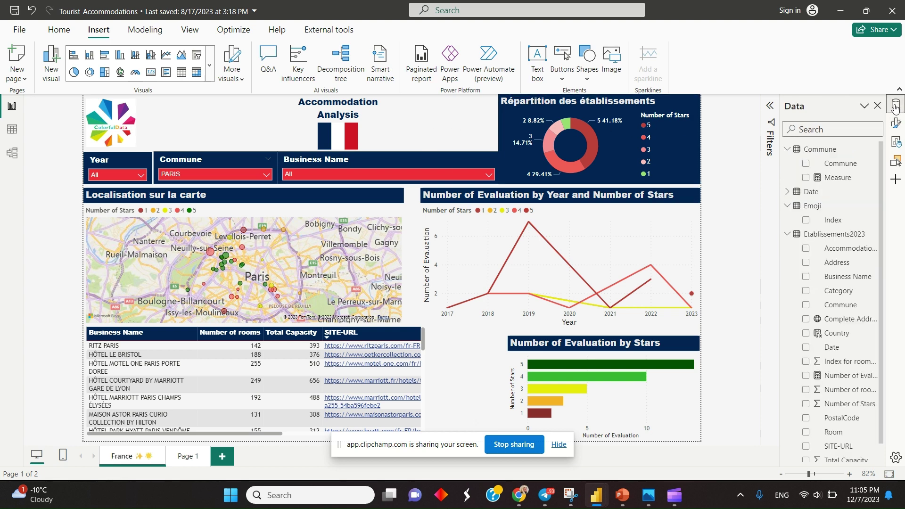
right_click(813, 206)
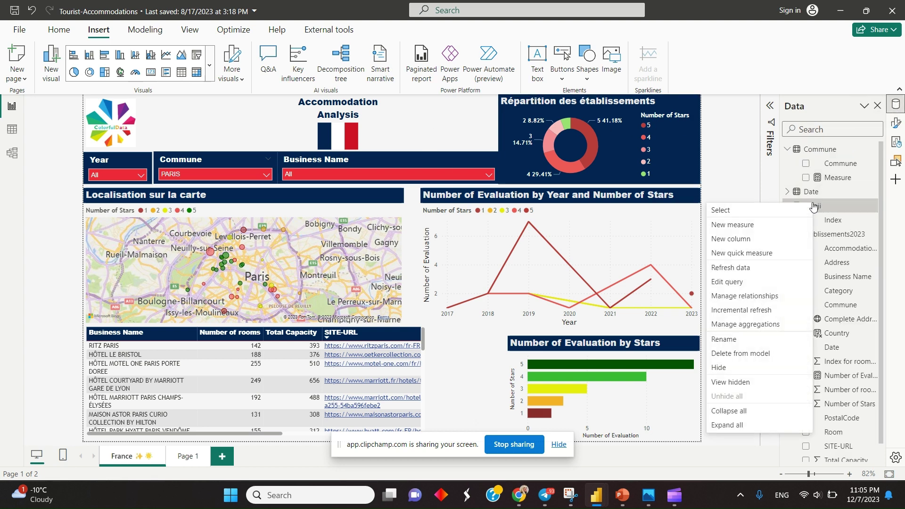
click(771, 224)
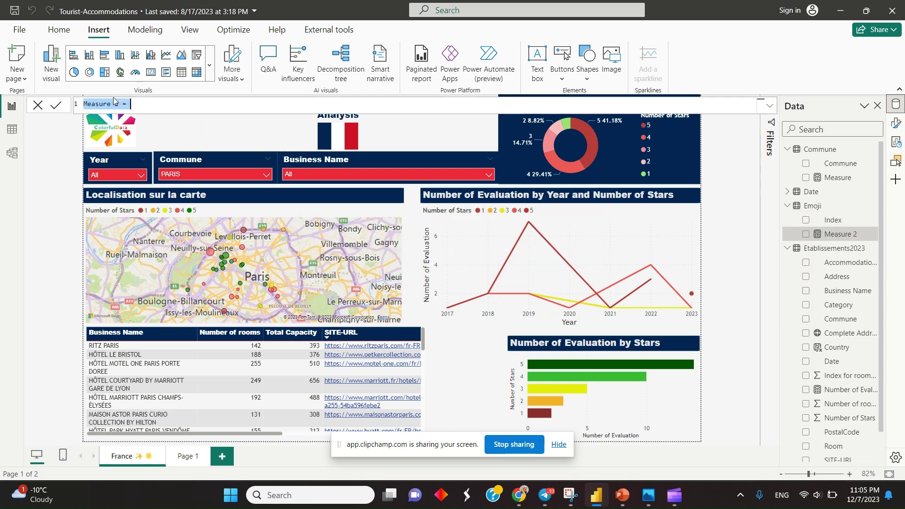
drag(124, 101, 57, 112)
text(Em=)
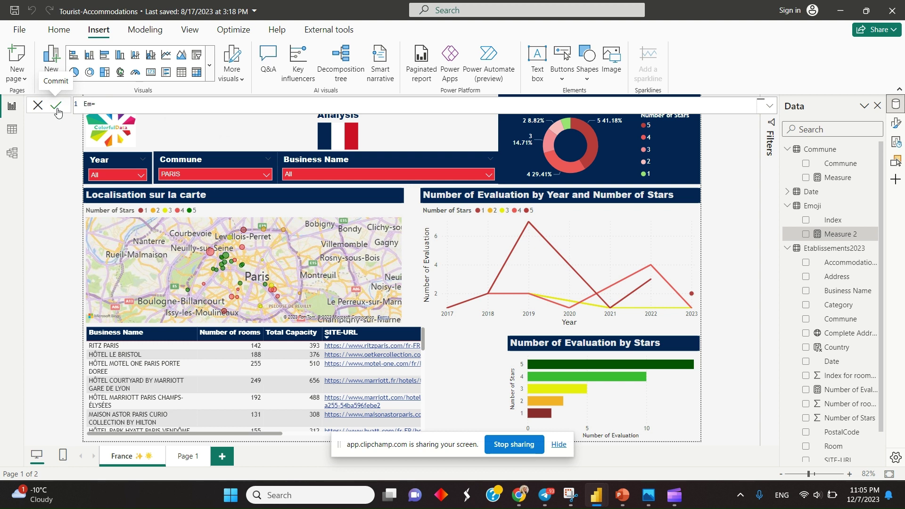
text(oj)
key(BackSpace)
key(BackSpace)
key(BackSpace)
text(Star= ")
Define the Star measure as a text string of five star emojis and commit it
key(super+period)
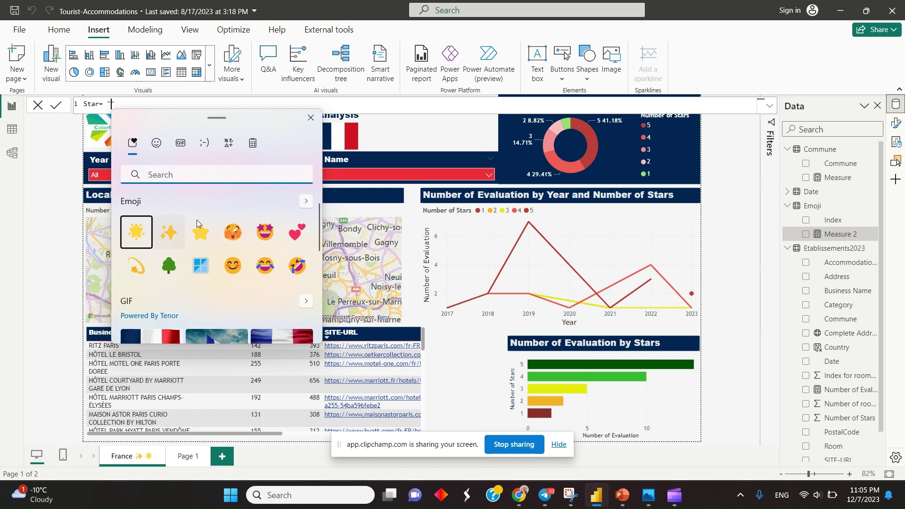
click(200, 231)
click(200, 232)
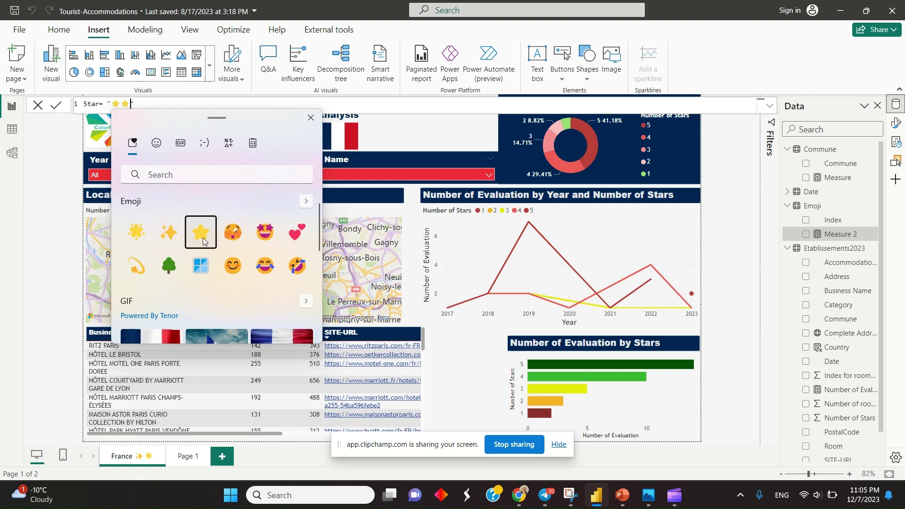
click(201, 232)
click(200, 231)
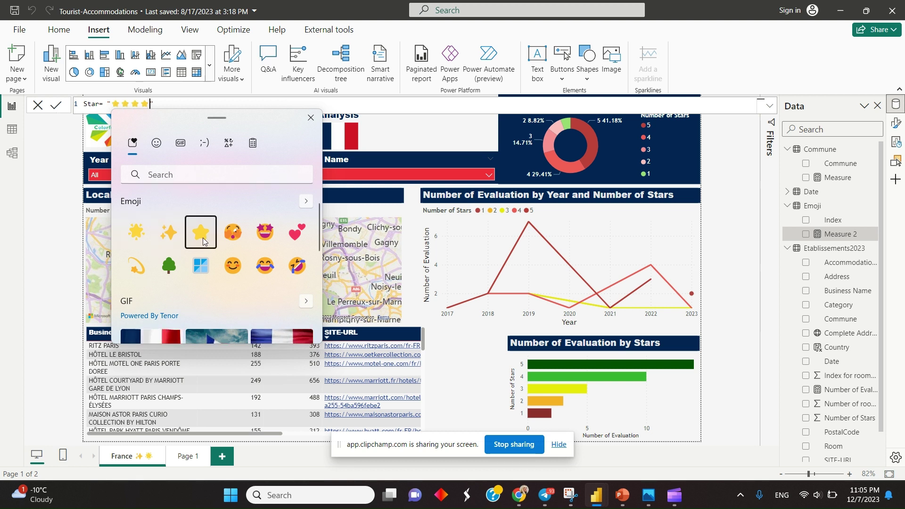
click(203, 242)
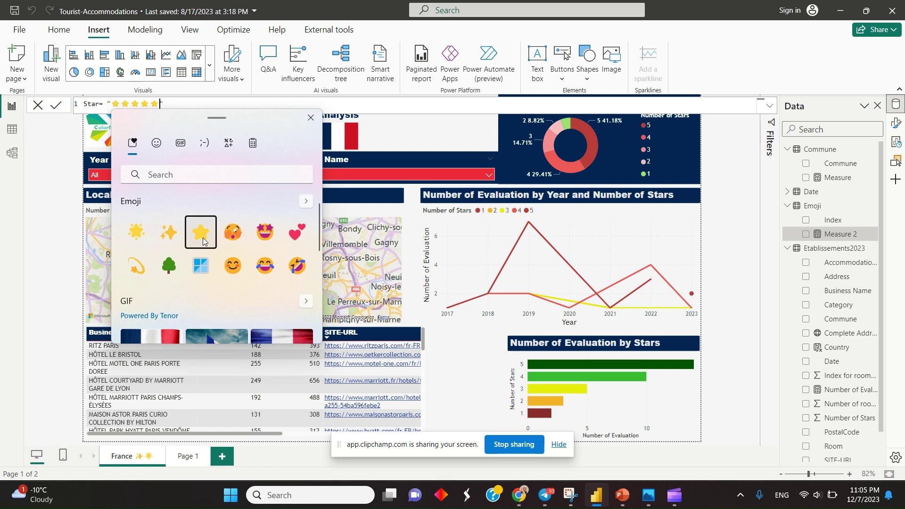
click(311, 118)
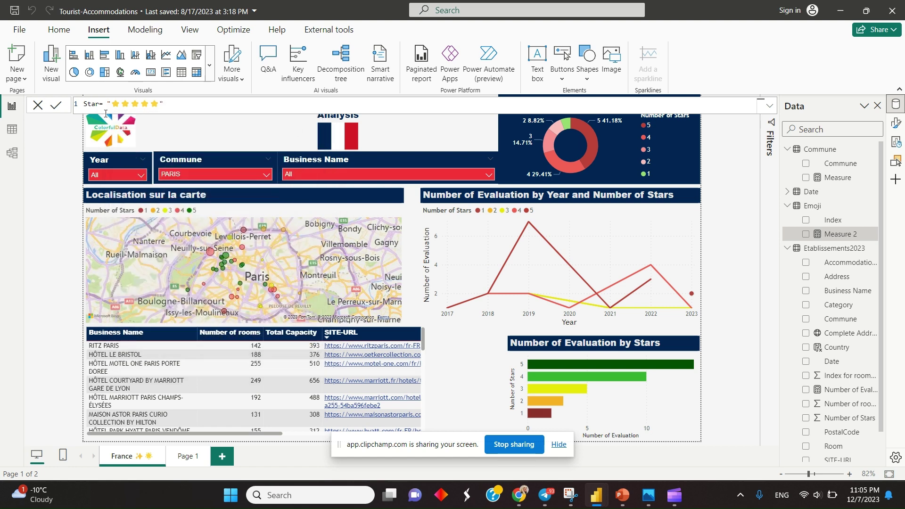
click(55, 106)
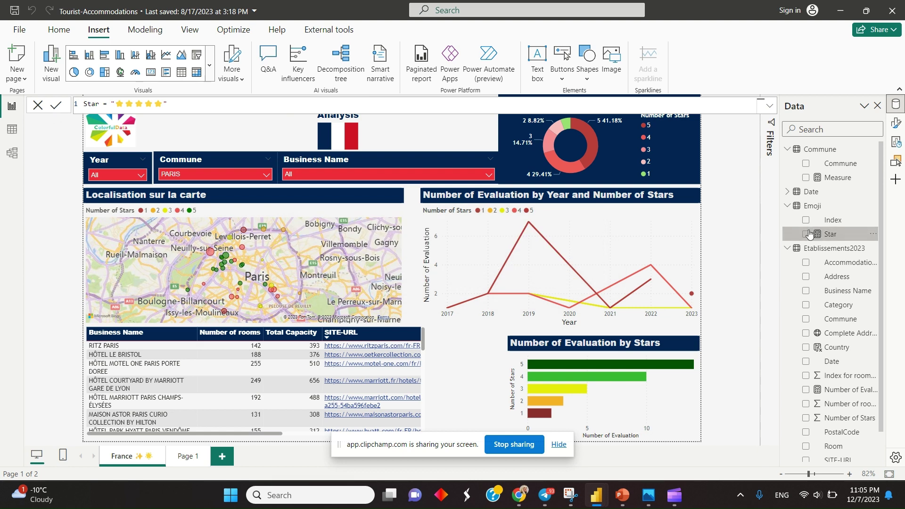
Place the Star measure on the report as a card, resized to fit between the business table and the evaluations-by-stars bar chart
drag(826, 234, 466, 361)
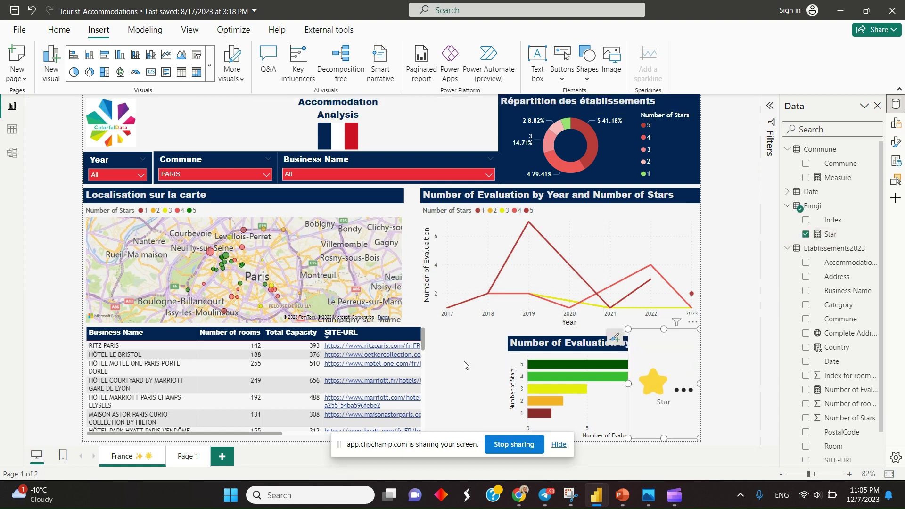
drag(627, 383, 404, 383)
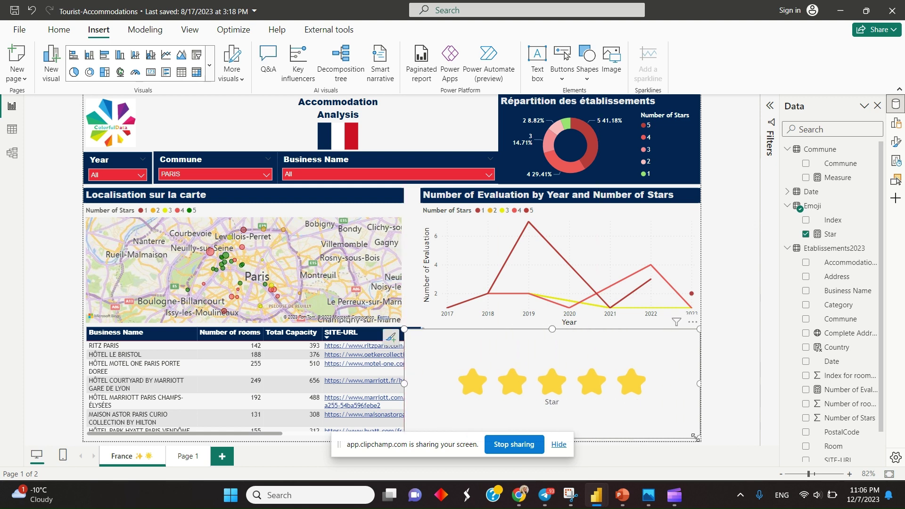
drag(700, 439, 610, 369)
drag(423, 334, 429, 376)
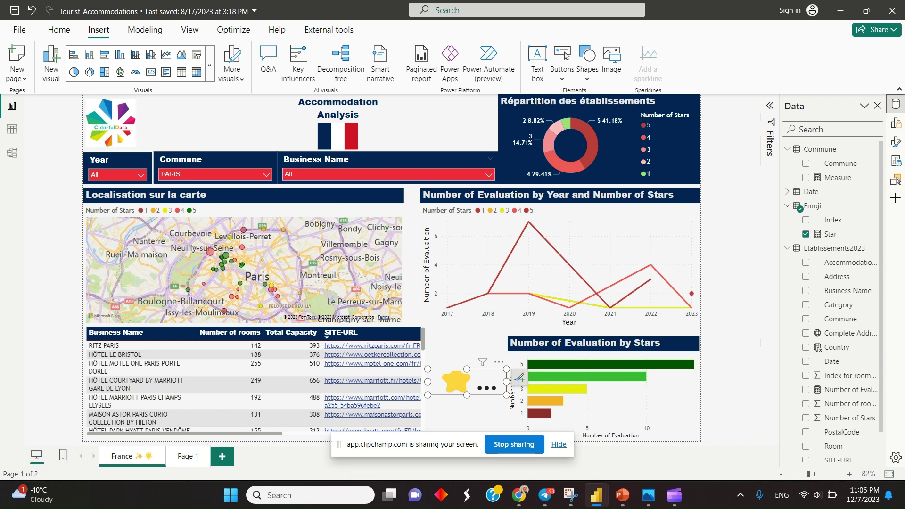
Open the Emoji table in the table view
click(13, 129)
click(793, 208)
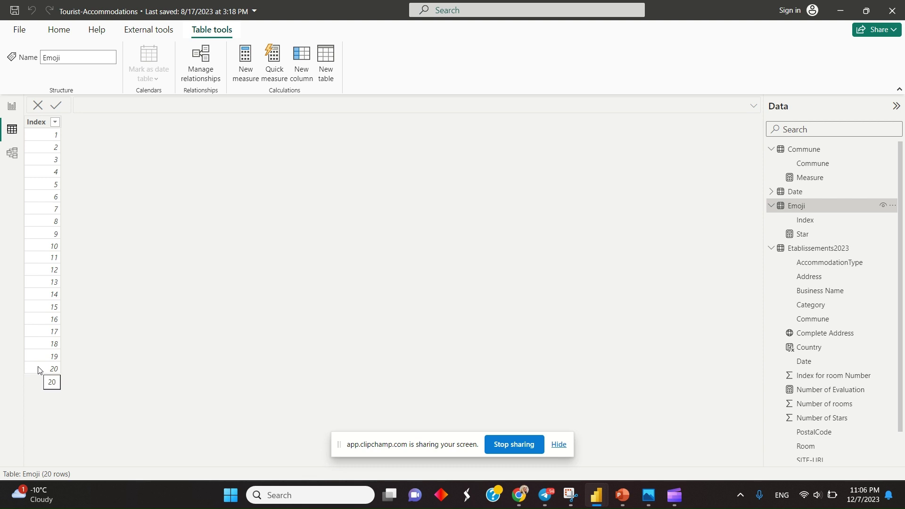
click(60, 30)
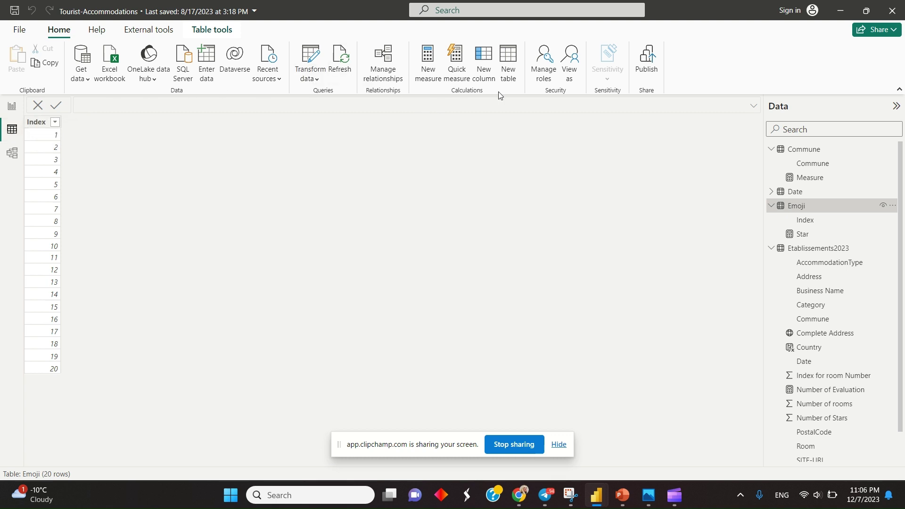
click(215, 84)
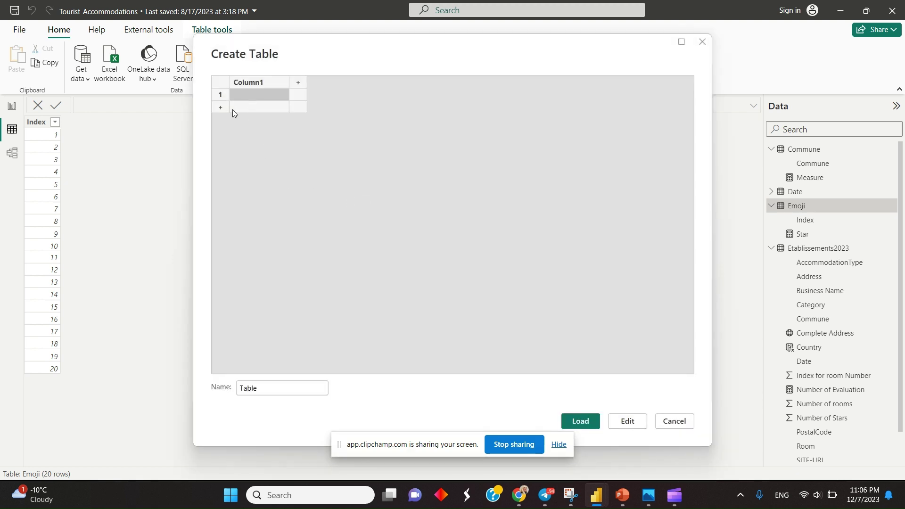
click(223, 109)
click(223, 119)
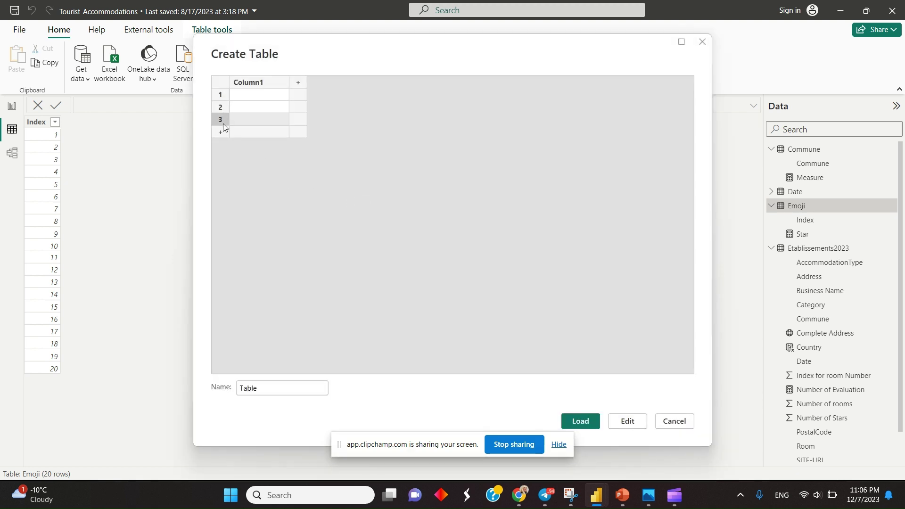
click(222, 132)
click(223, 145)
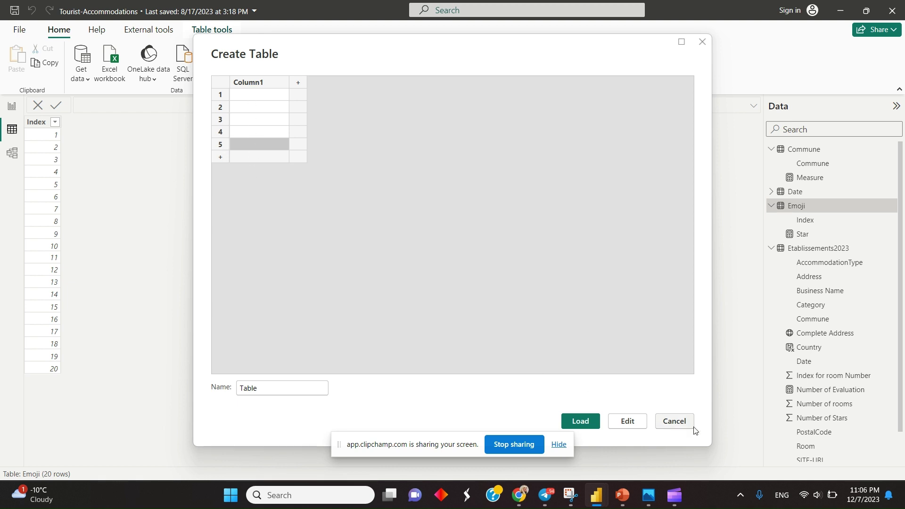
click(702, 42)
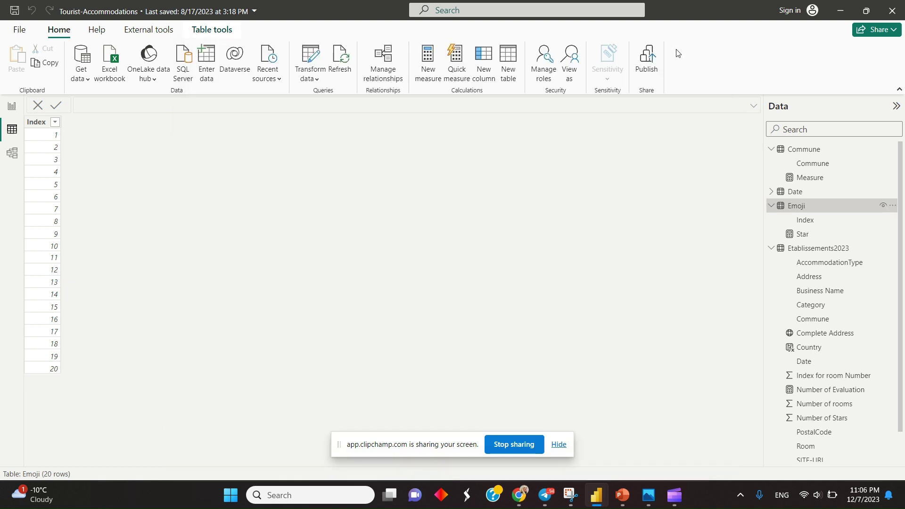
Add a calculated column Emoji = UNICHAR(128514+Emoji[Index]) to the Emoji table, and return to the report view
mouse_move(799, 205)
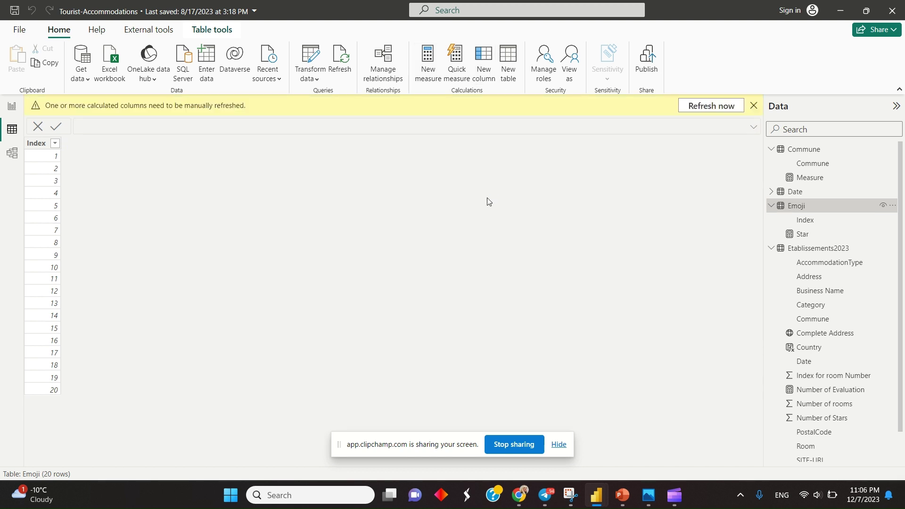
text(E)
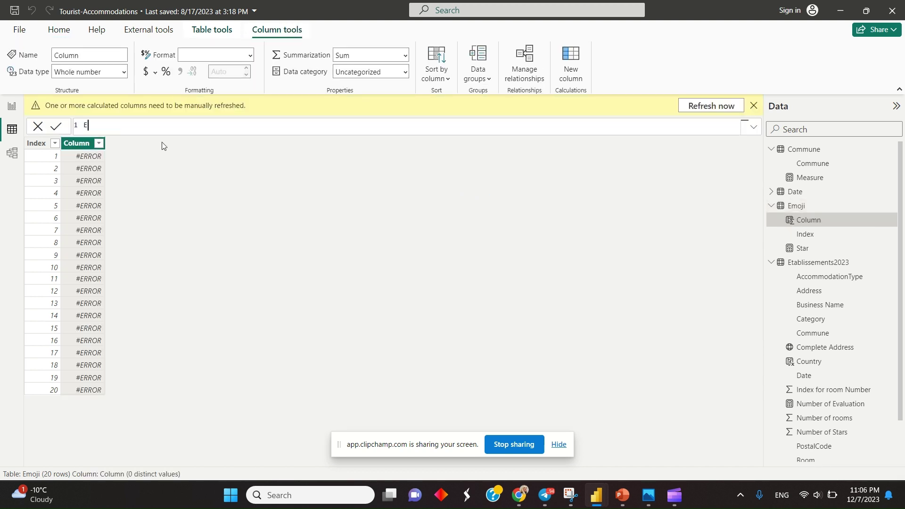
text(moji =)
text(un)
key(Tab)
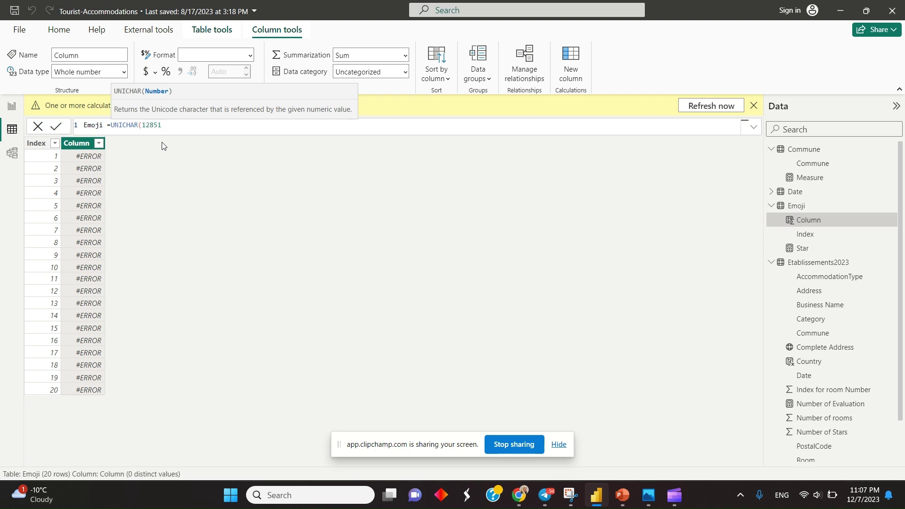
text(128514+ind)
click(234, 136)
text())
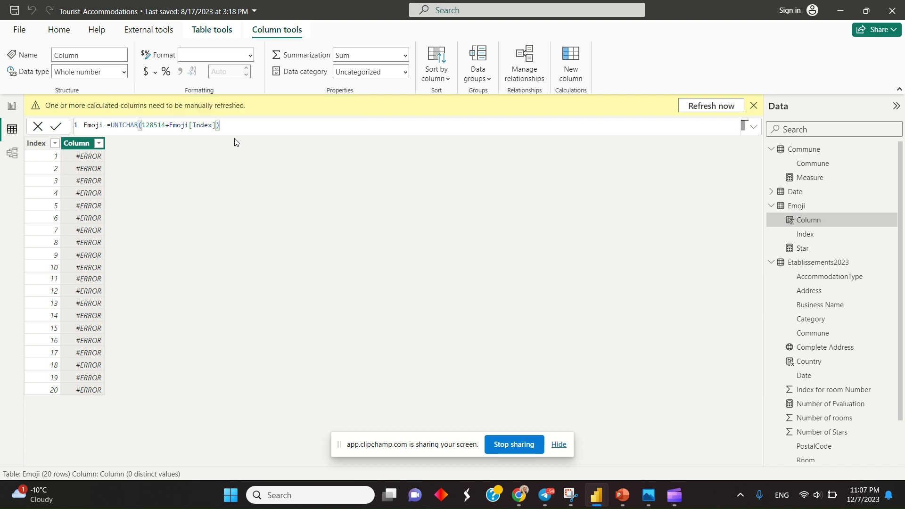
click(56, 125)
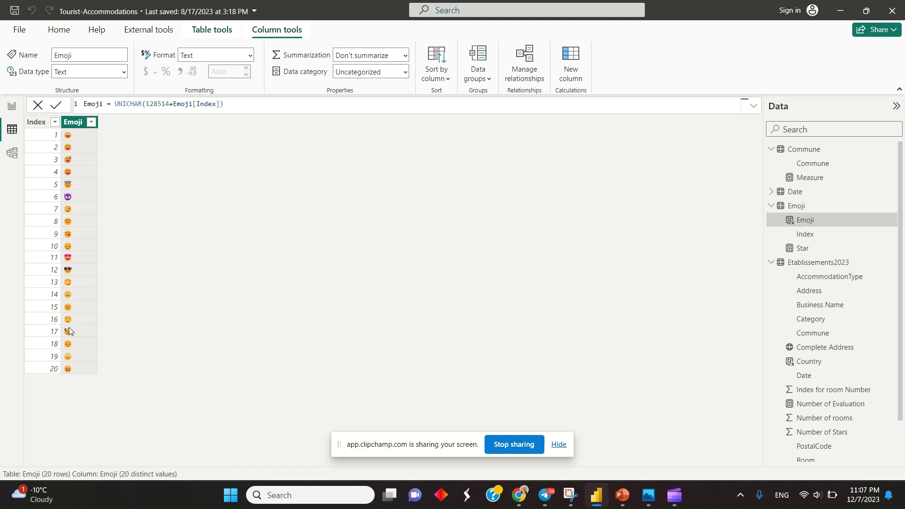
click(12, 106)
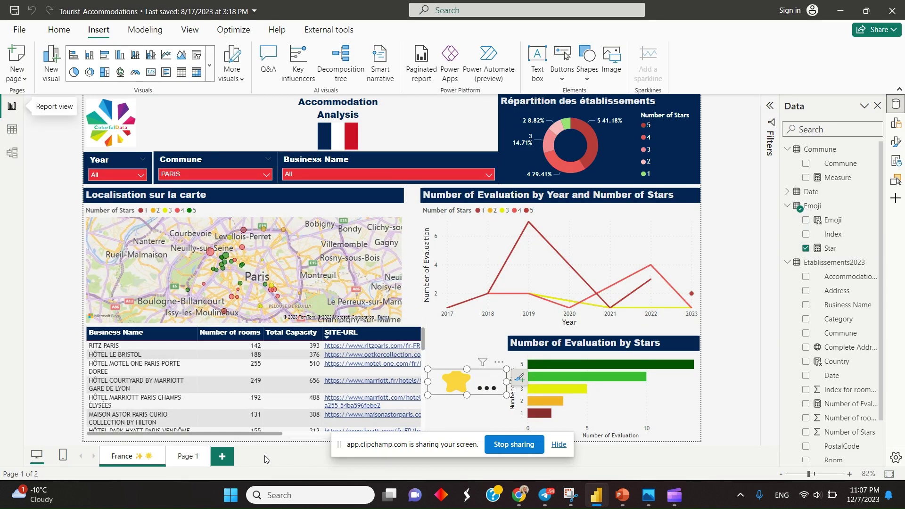
On Page 1, add one table visual with the Emoji table's Index field and a separate one with its Emoji column
click(193, 462)
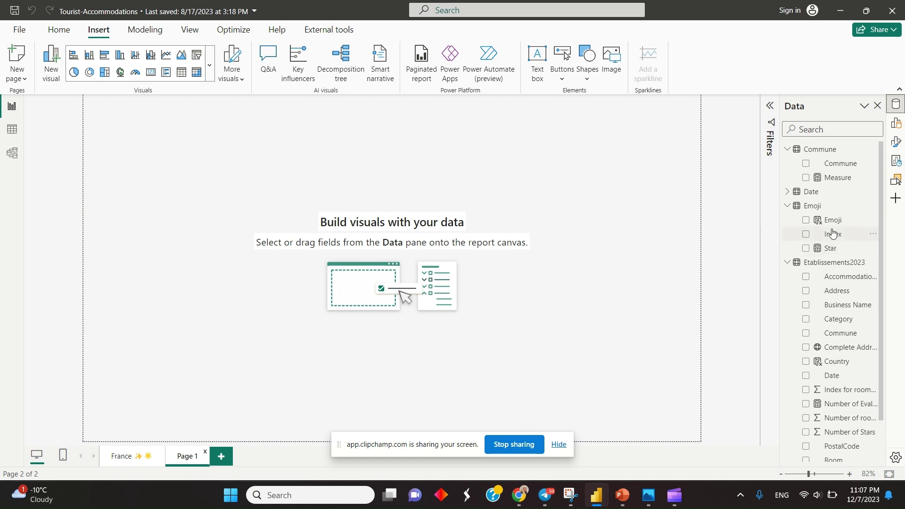
drag(833, 233, 180, 150)
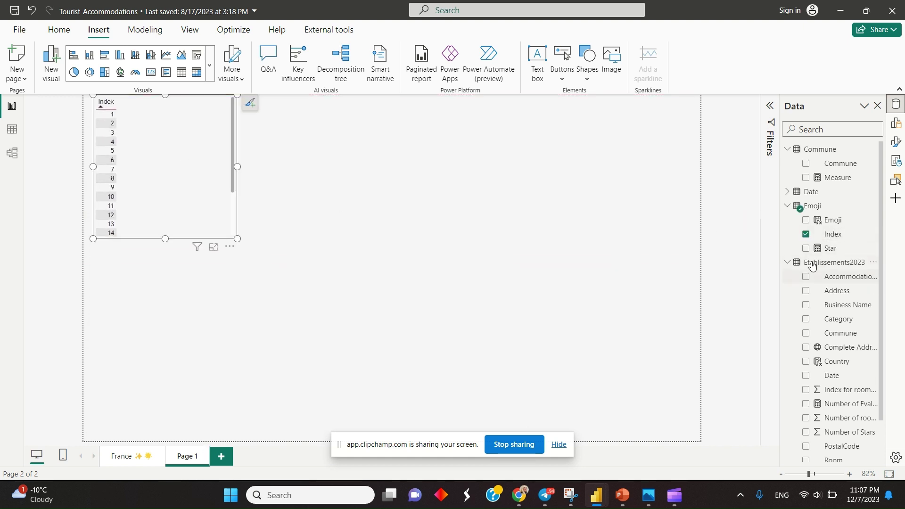
drag(834, 221, 479, 228)
click(442, 326)
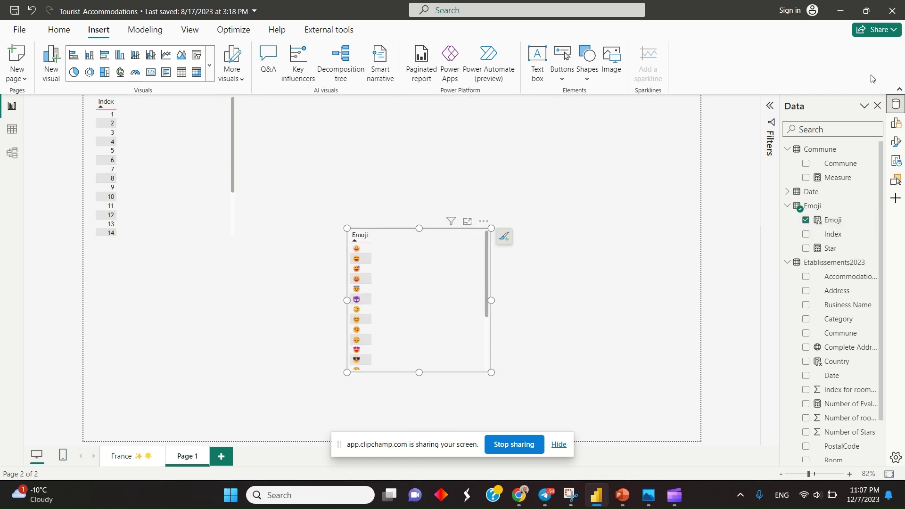
Convert the Emoji visual to a card and enlarge it to fill most of the page beside the Index table
click(896, 122)
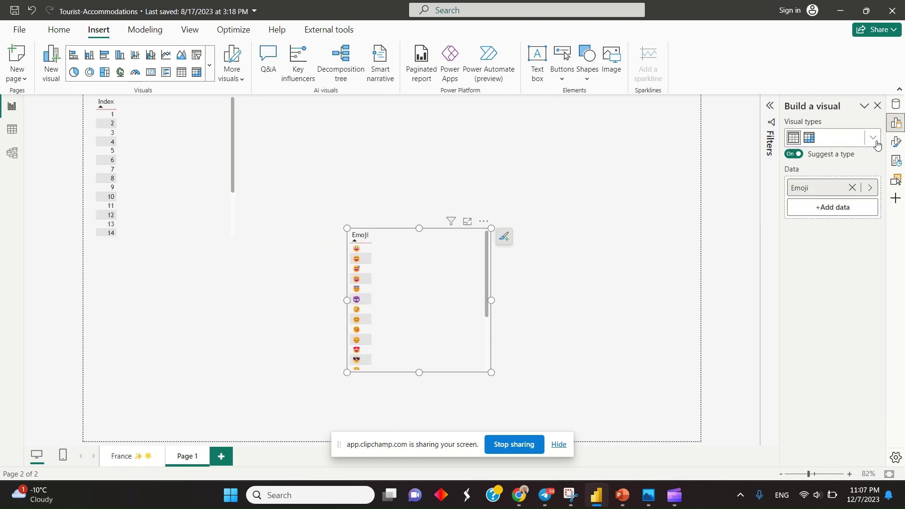
click(874, 141)
click(872, 203)
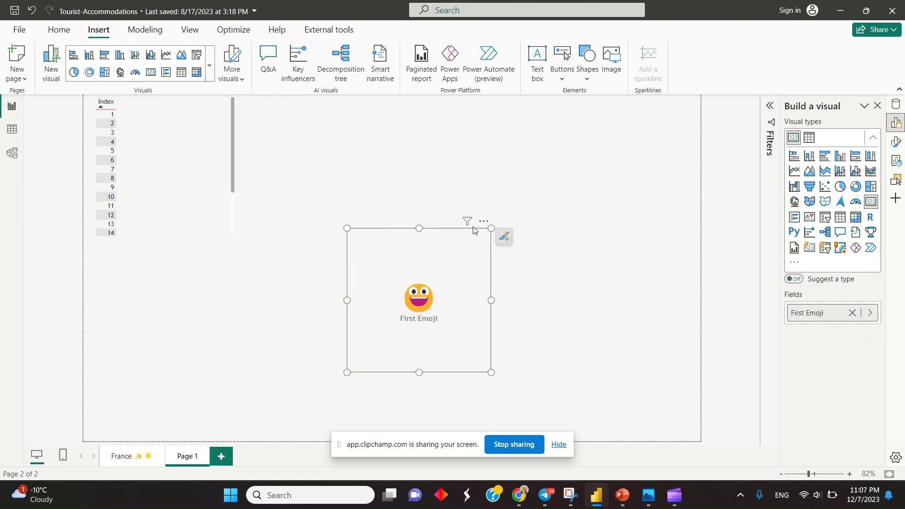
drag(347, 228, 320, 71)
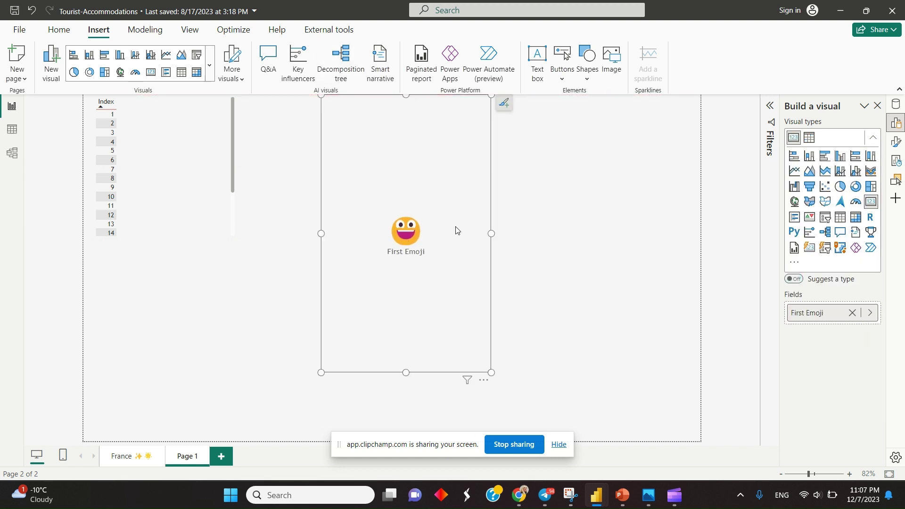
drag(492, 233, 669, 254)
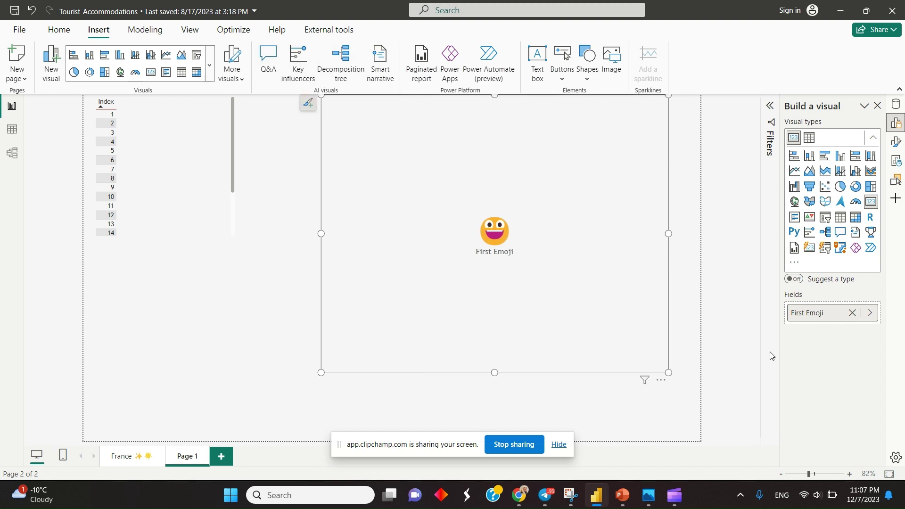
Select successive rows from 2 to 14 in the Index table to check which emoji the card displays for each index
click(114, 128)
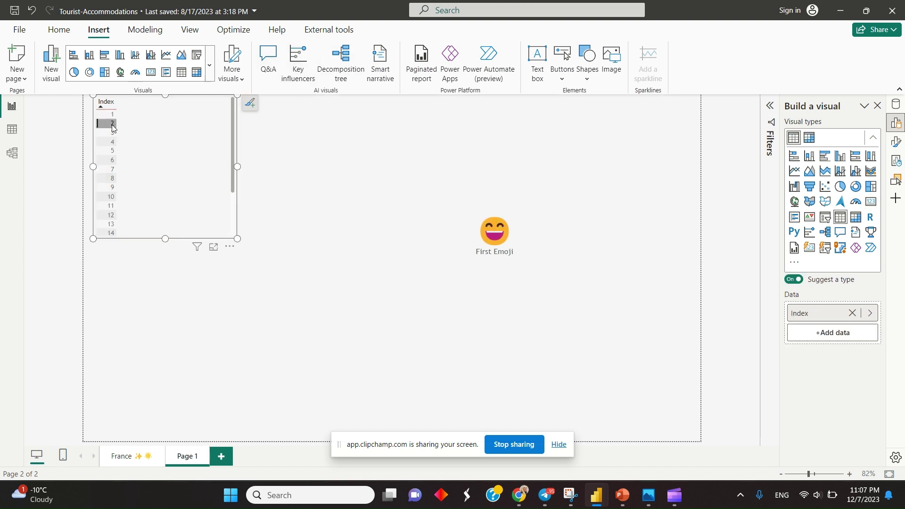
click(113, 142)
click(112, 151)
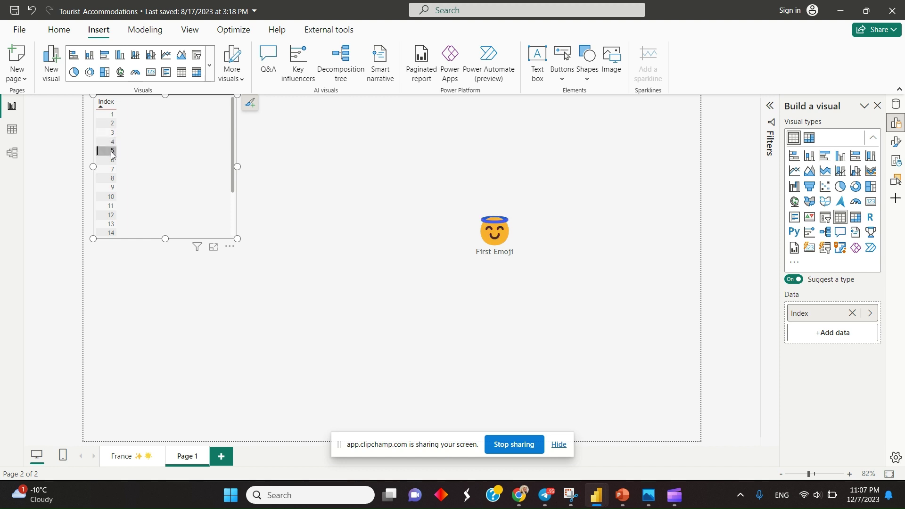
click(113, 160)
click(112, 169)
click(112, 178)
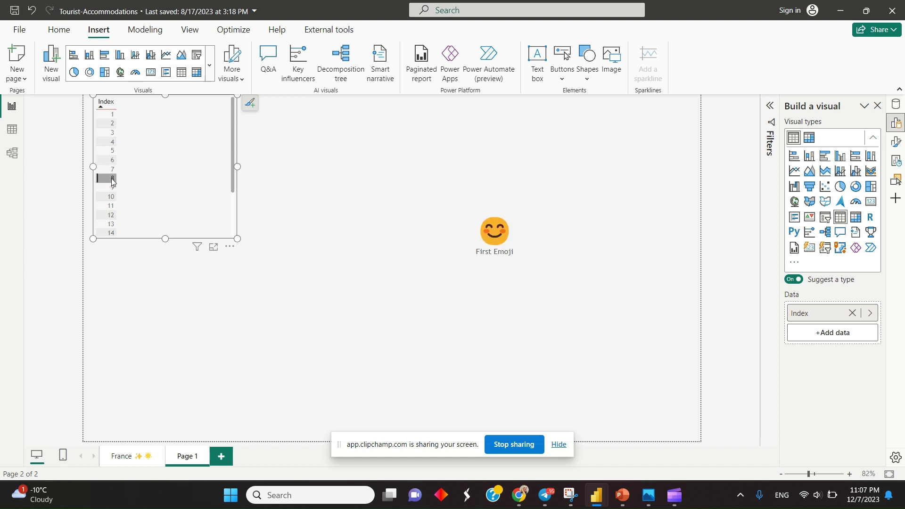
click(112, 188)
click(112, 206)
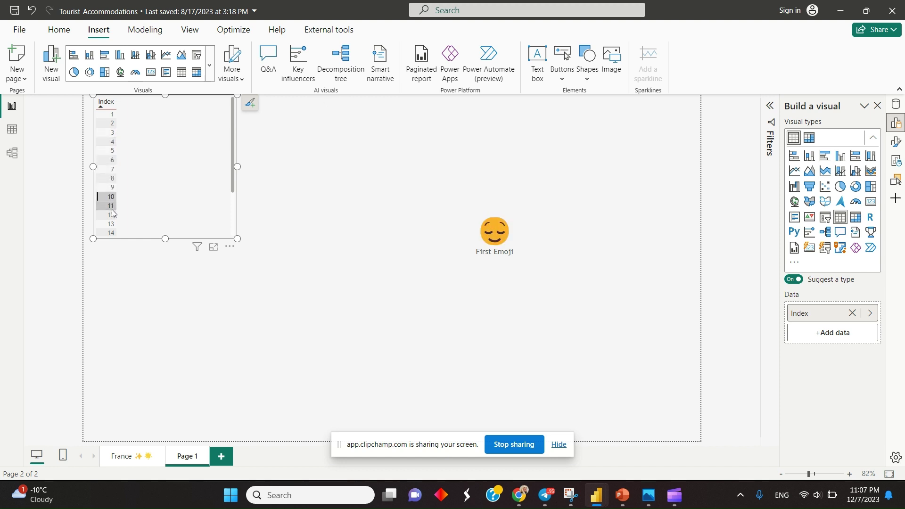
click(112, 215)
click(111, 224)
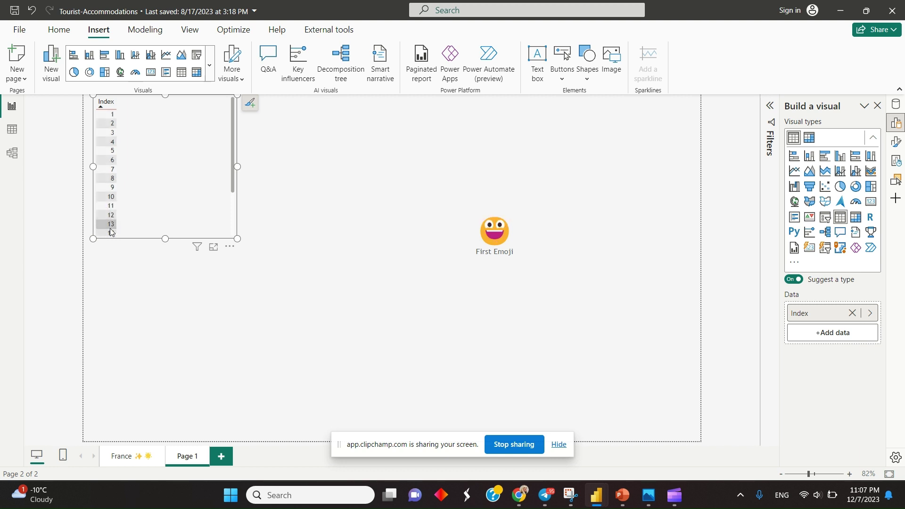
click(112, 233)
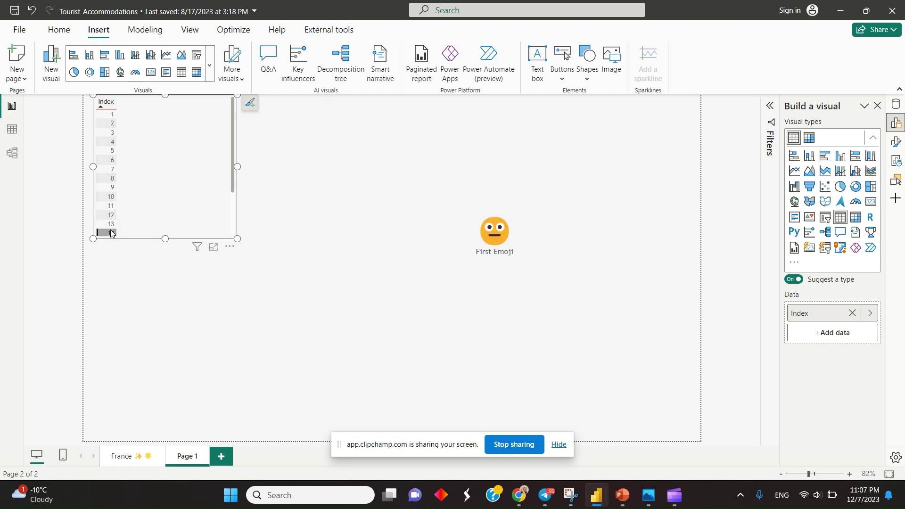